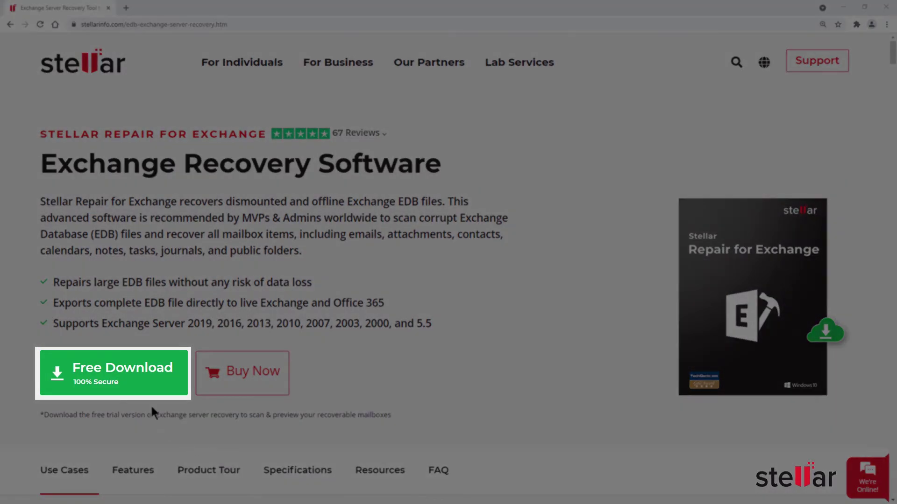
Download the free trial of Stellar Repair for Exchange from its product page.
click(143, 386)
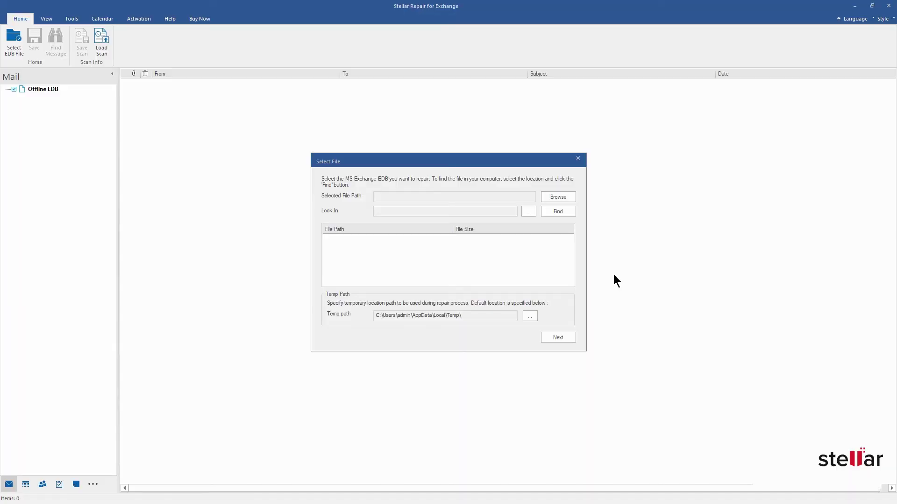
Load Mailbox Database 1831740306.edb from the Desktop with the default temp path and scan it in Quick Scan mode.
click(559, 197)
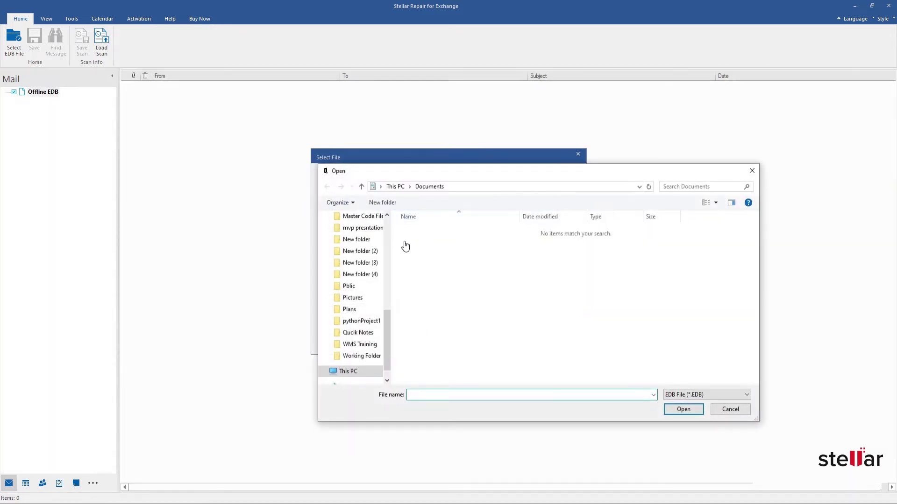
drag(386, 314, 389, 220)
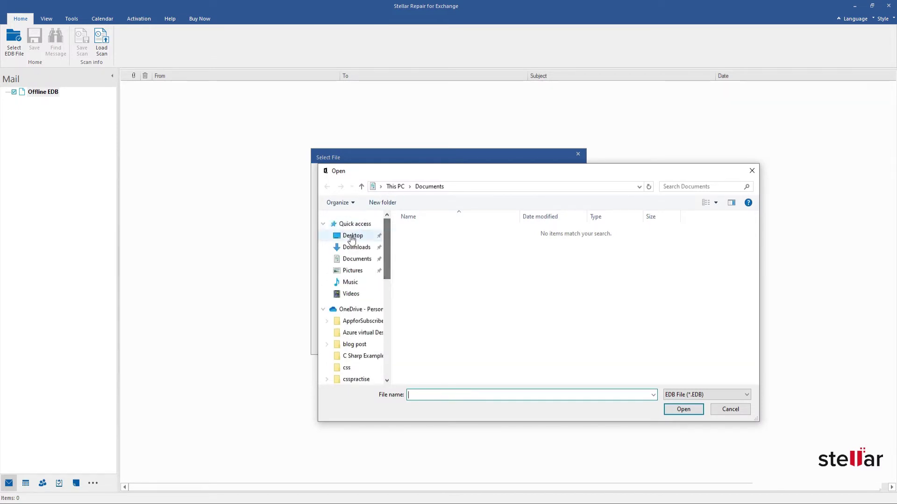
click(352, 236)
click(460, 244)
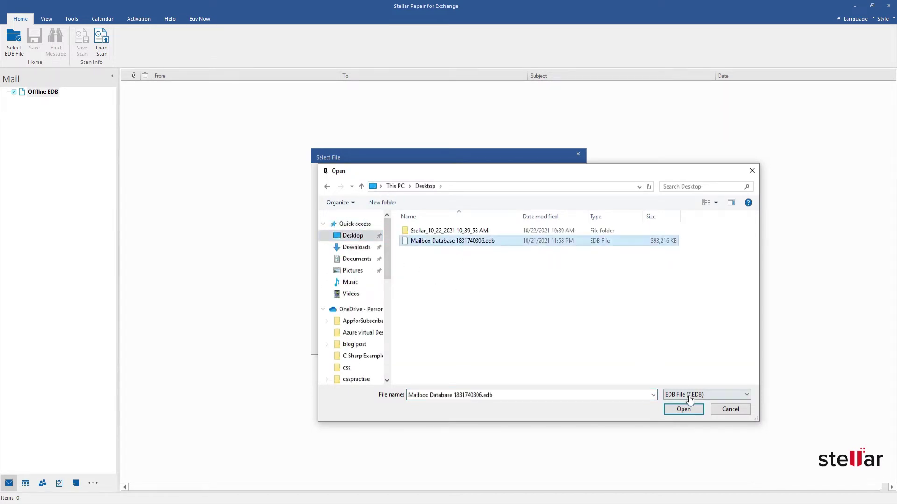
click(683, 410)
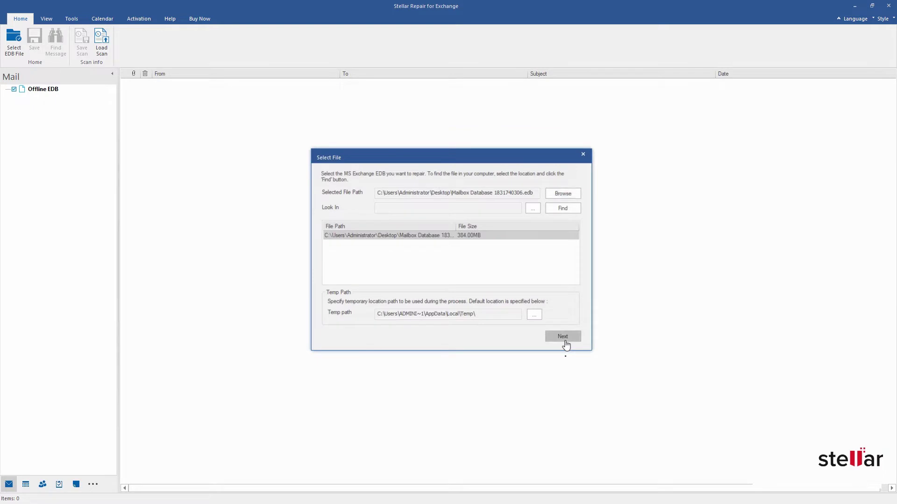
click(564, 341)
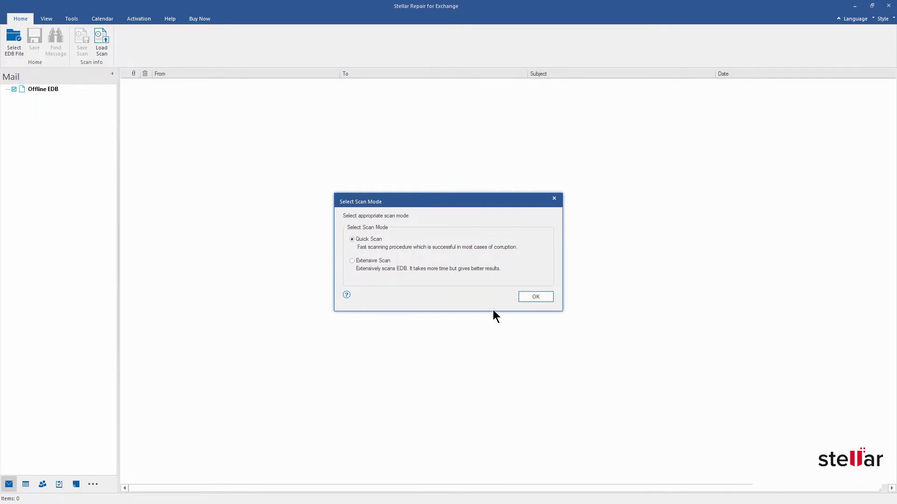
click(541, 299)
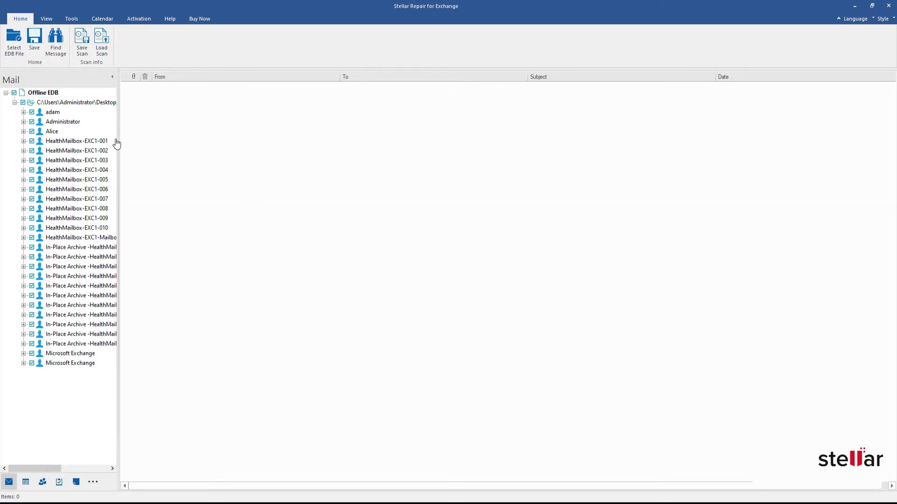
Preview the Inbox contents of the first user mailbox and of the Administrator mailbox.
click(23, 113)
click(60, 190)
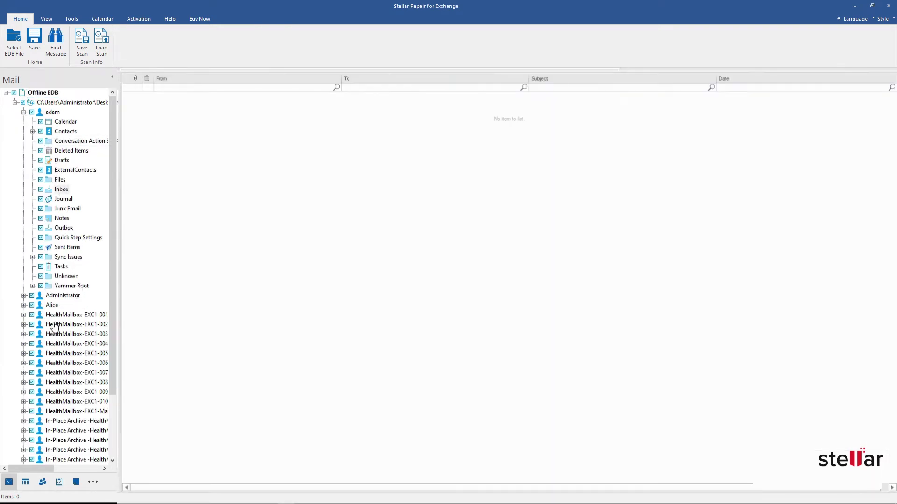
click(24, 296)
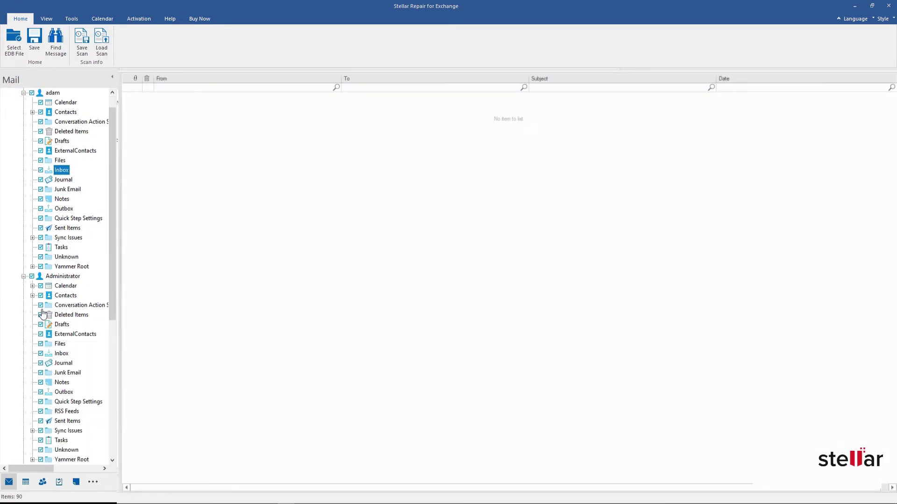
click(59, 355)
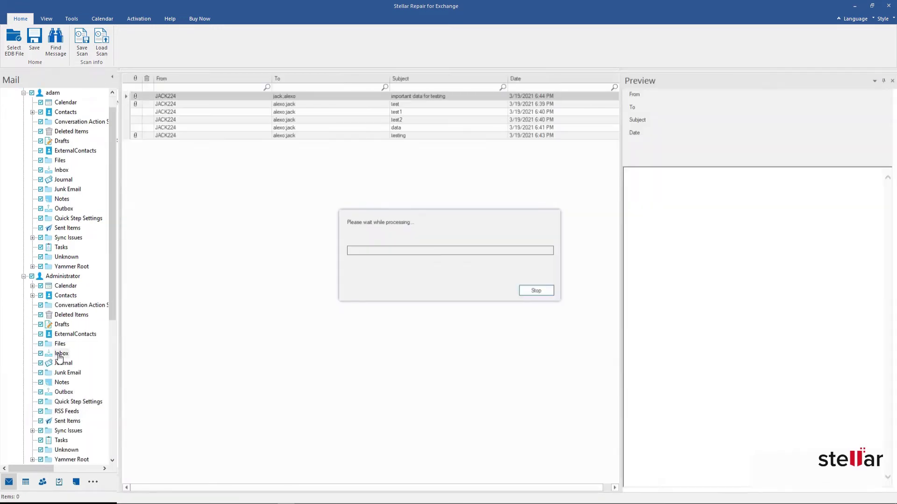
Start saving the selected mailboxes with the Export to Office 365 option.
click(38, 44)
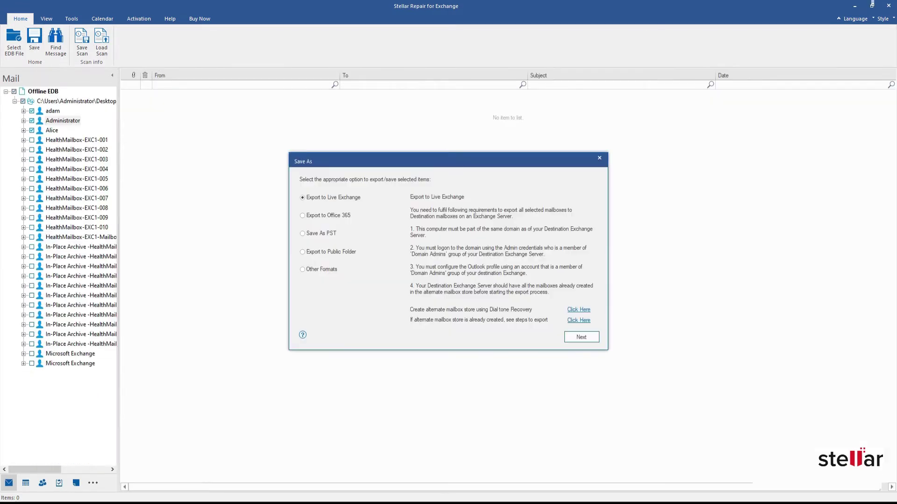
click(313, 220)
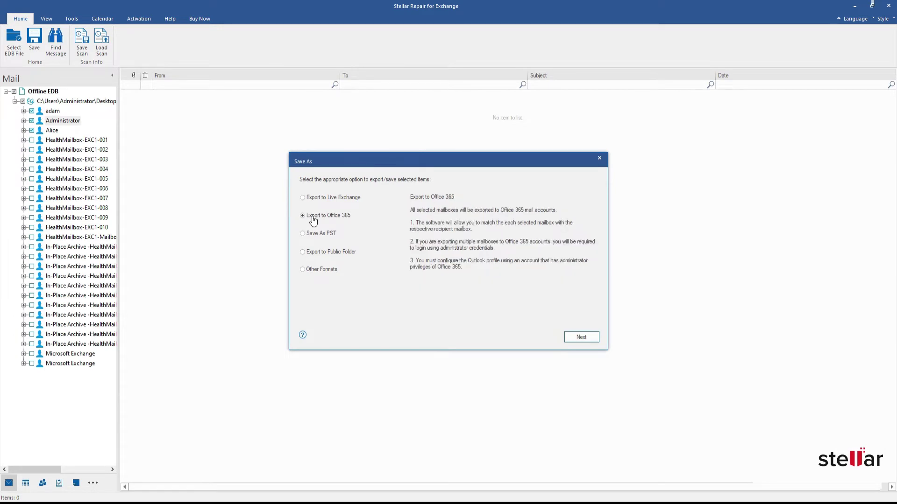
click(584, 337)
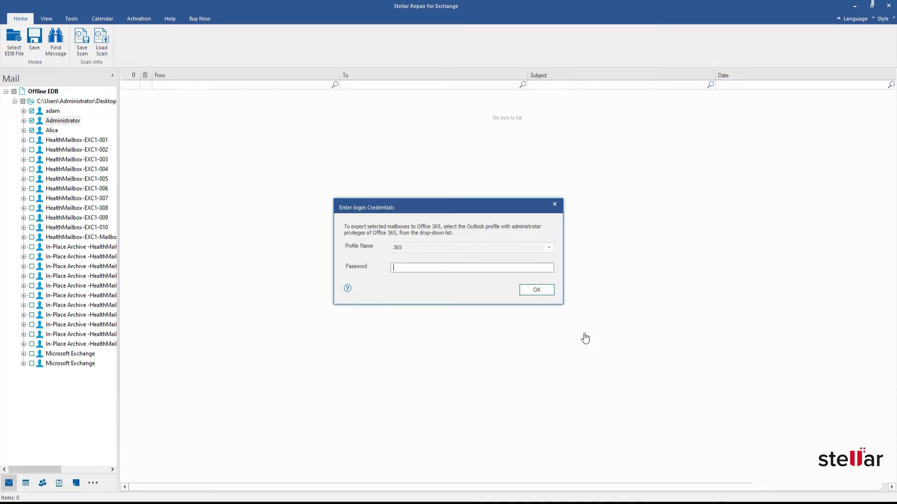
Log in for the export with the Outlook profile and the administrator account's password.
click(549, 247)
click(532, 263)
click(524, 270)
text(********)
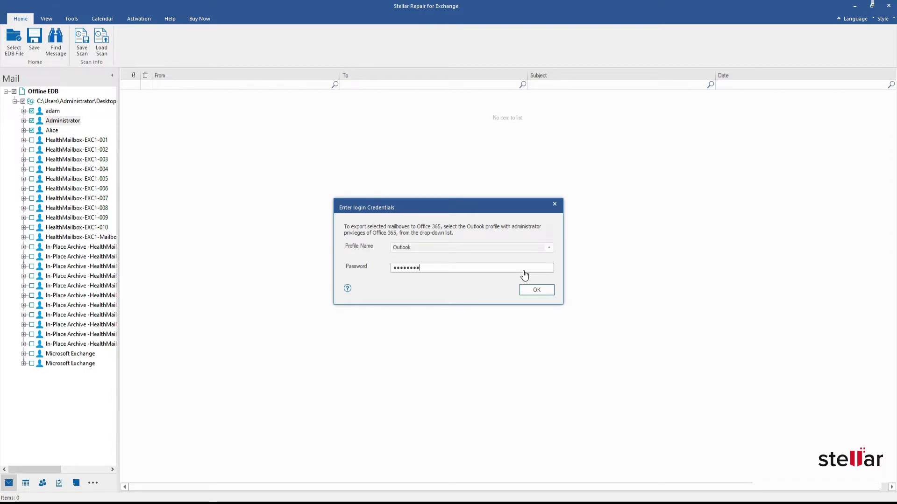
click(546, 293)
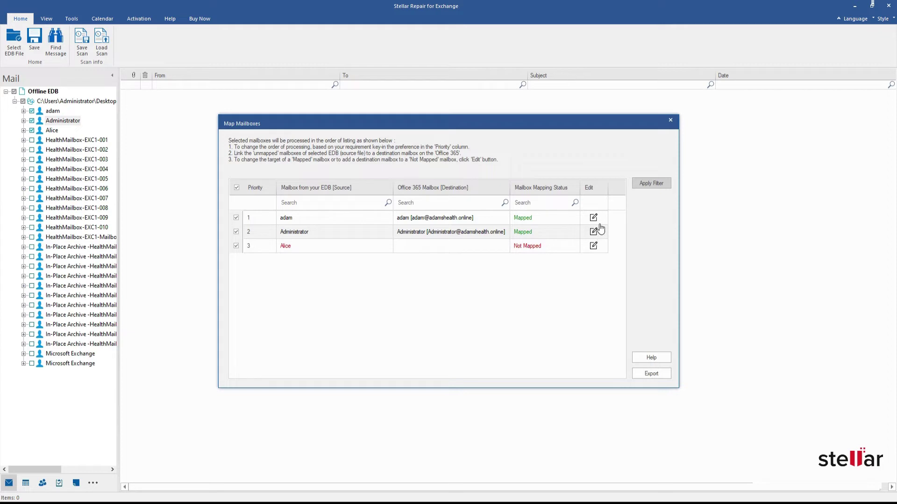
Map the unmapped third source mailbox to the last Office 365 mailbox in the destination list.
click(593, 246)
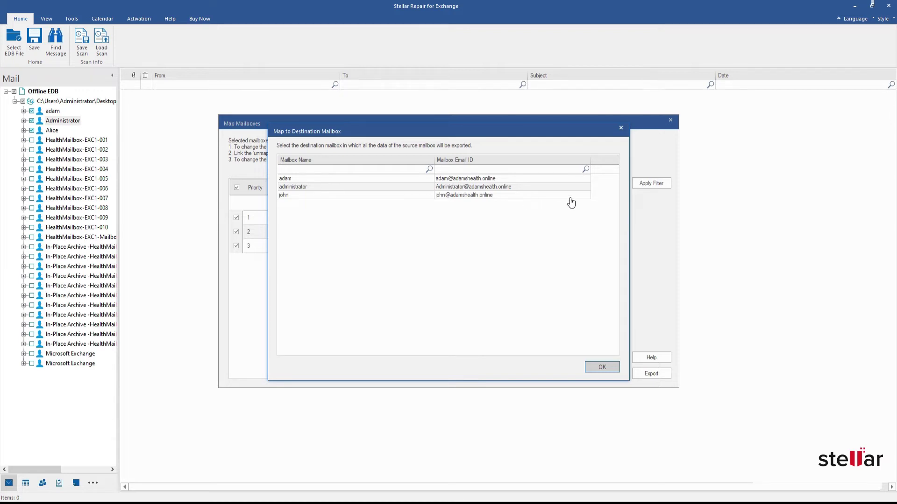
click(474, 196)
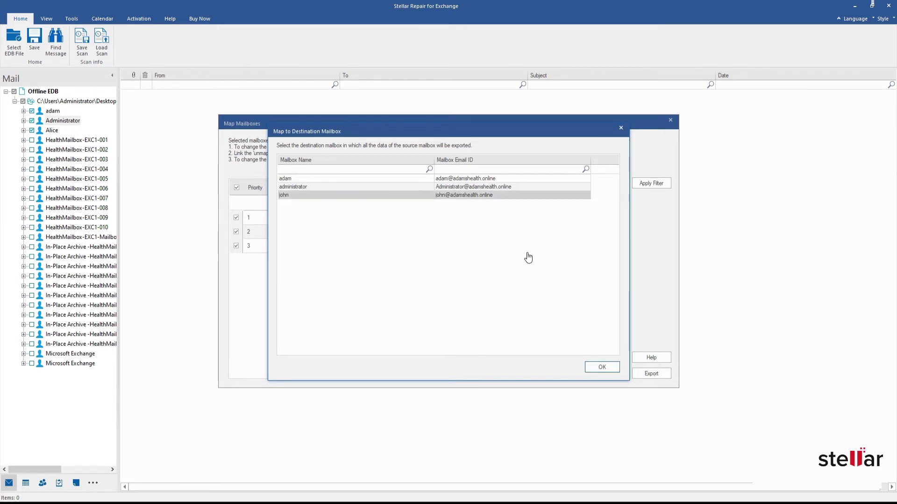
click(594, 373)
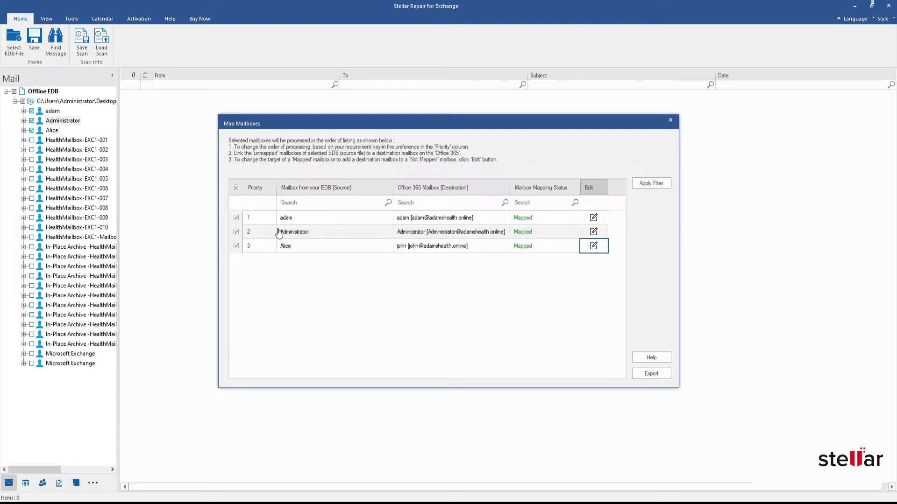
Reorder the mailbox processing so the Administrator mailbox has priority 1 and the first user's mailbox priority 2.
click(265, 224)
click(271, 233)
click(270, 233)
click(270, 246)
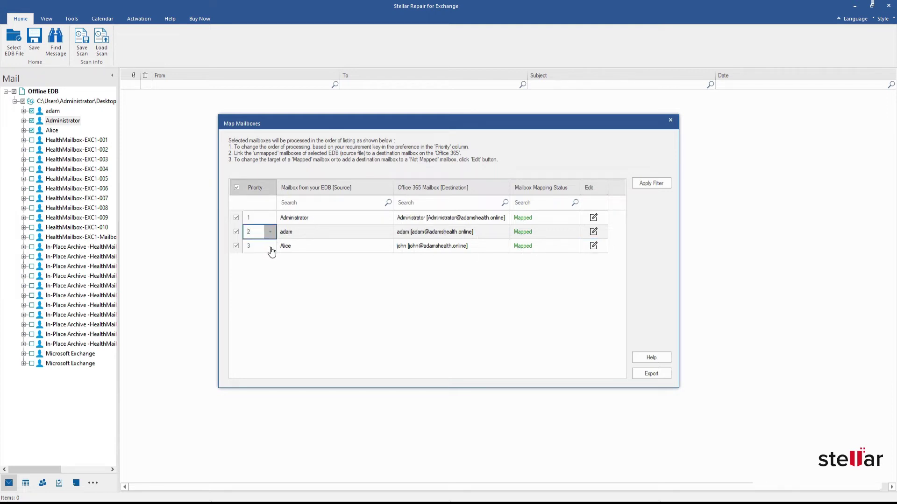
click(304, 273)
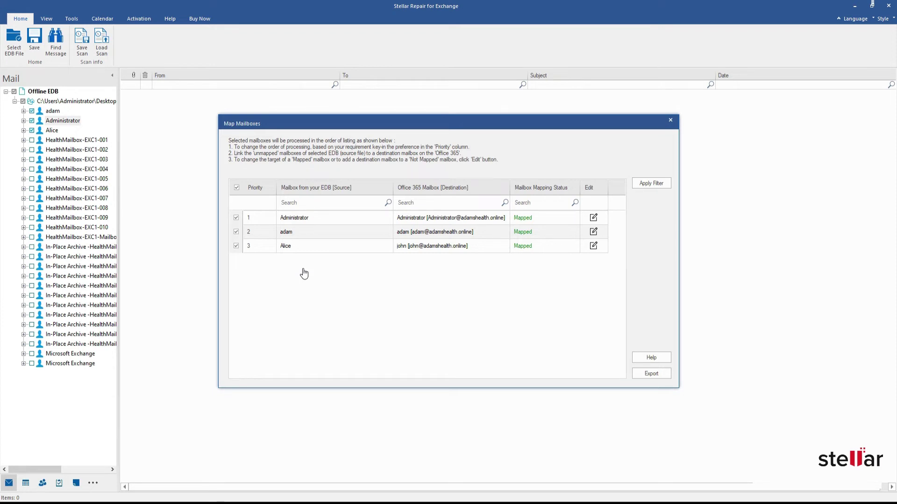
Export the mapped mailboxes to Office 365 and close the completion notice.
click(649, 376)
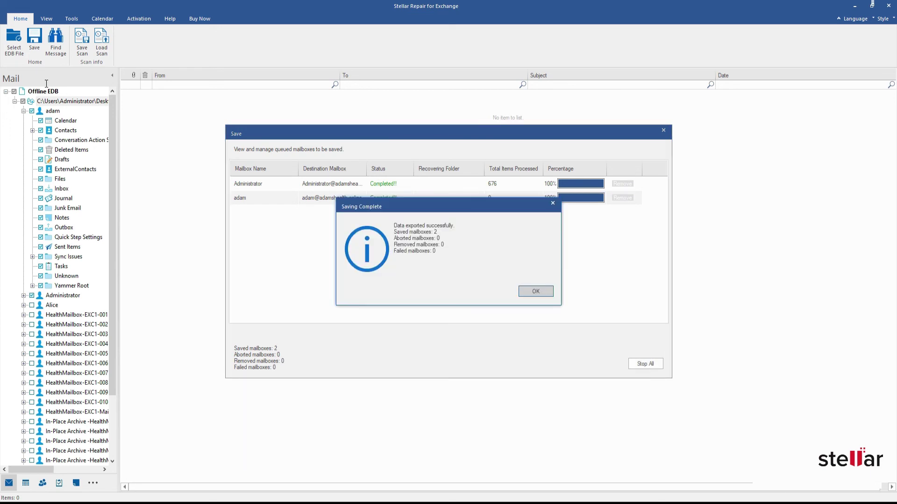
click(535, 292)
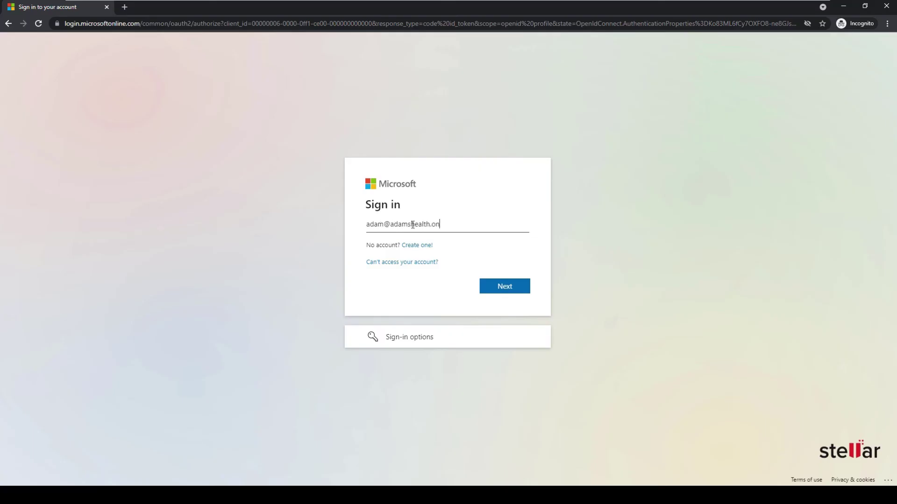
Switch to the browser and sign in to Microsoft with the destination mailbox's e-mail address and account password.
click(509, 292)
text(a)
key(Return)
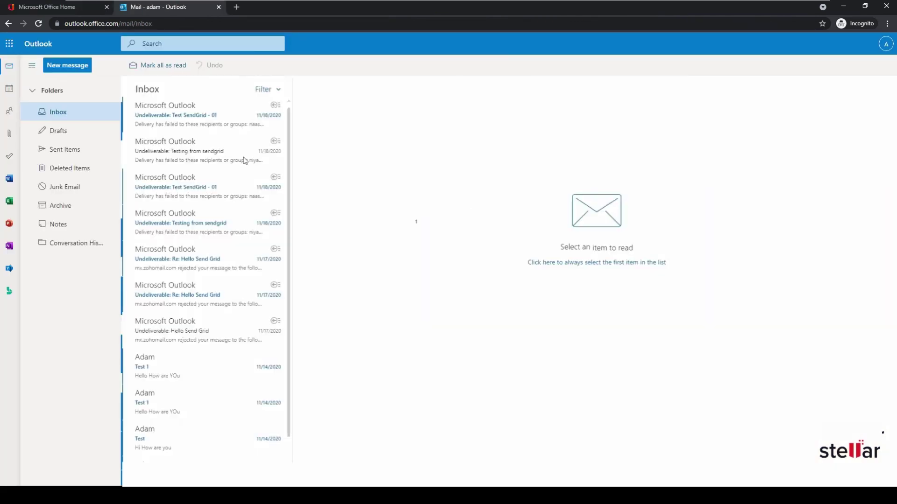
Open several of the undeliverable notices in the Outlook Inbox to check the exported mail.
click(201, 115)
click(188, 189)
click(184, 219)
click(176, 255)
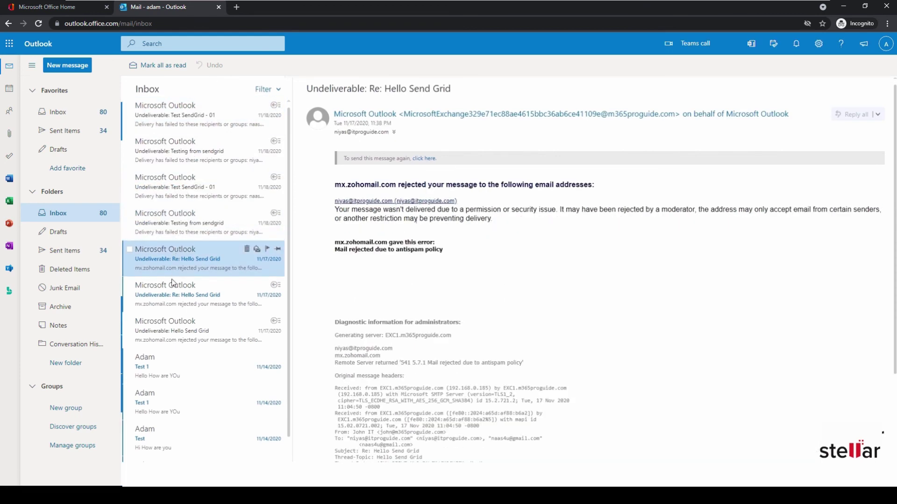
click(172, 281)
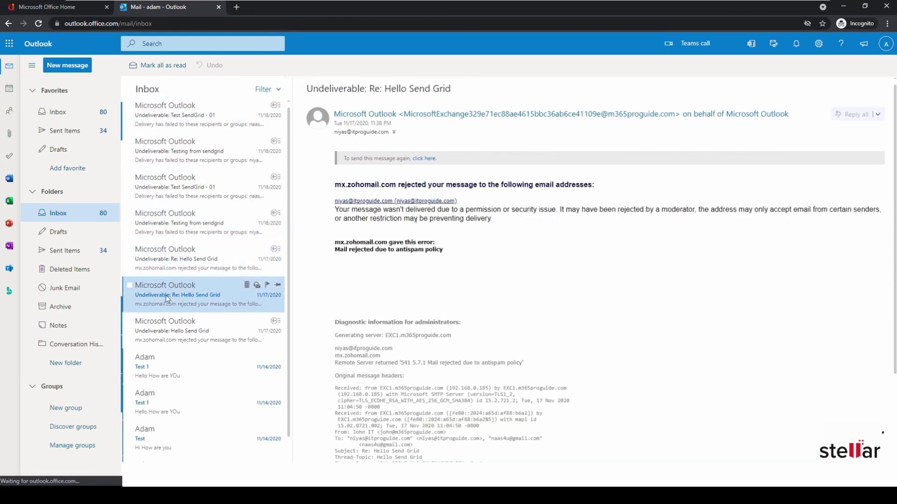
click(146, 237)
click(162, 197)
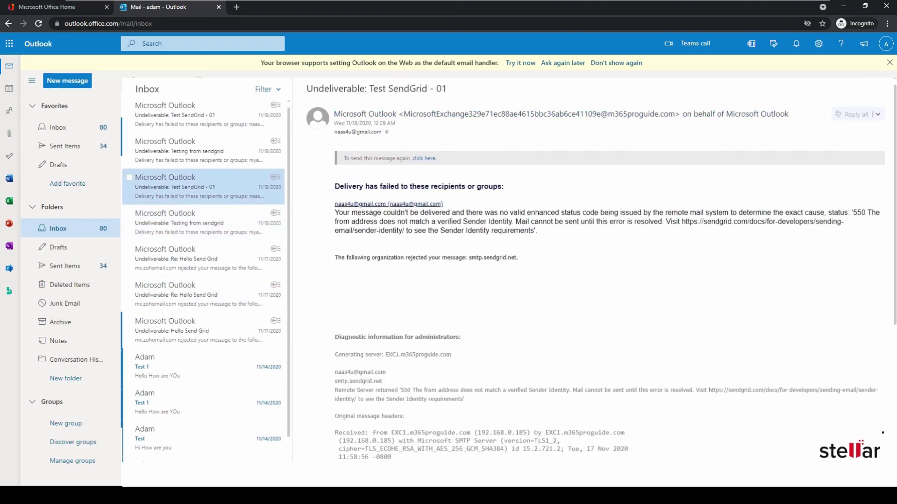